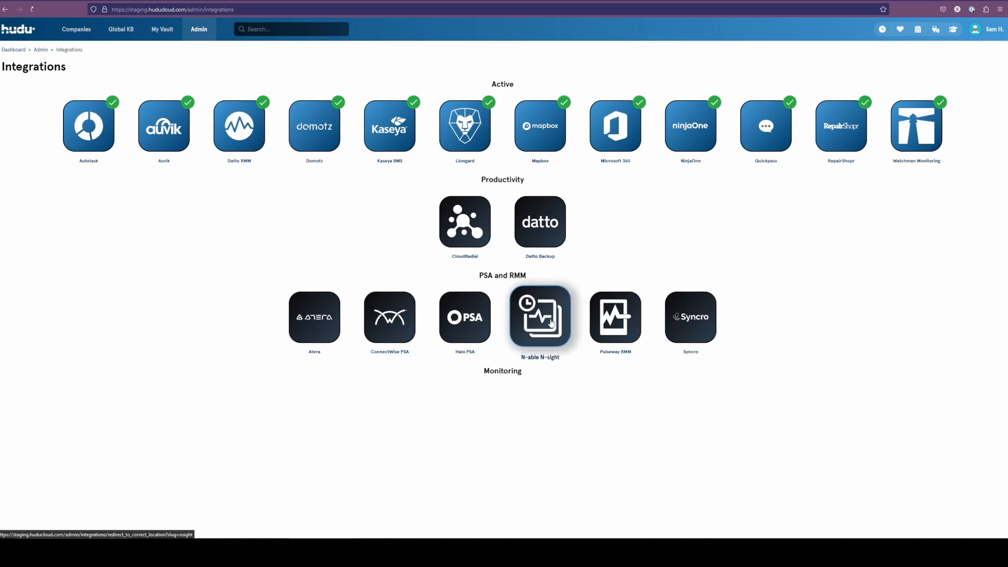
Open the N-able N-sight integration setup and assign the Clients asset layout to sites and MAC Server to servers
{"action": "left_click", "coordinate": [551, 323]}
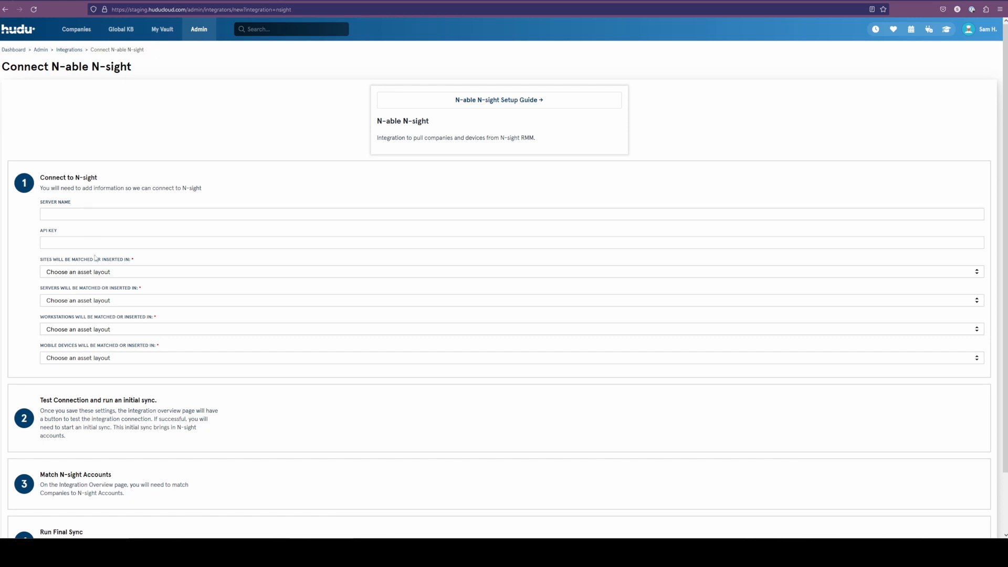
{"action": "left_click", "coordinate": [89, 272]}
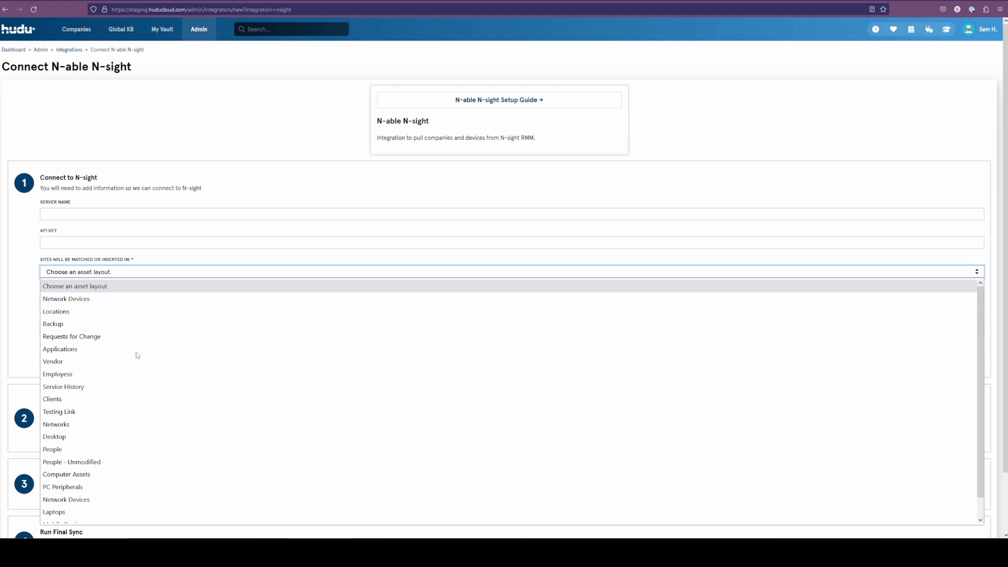
{"action": "left_click", "coordinate": [88, 400]}
{"action": "left_click", "coordinate": [69, 303]}
{"action": "left_click", "coordinate": [68, 302]}
{"action": "left_click", "coordinate": [69, 301]}
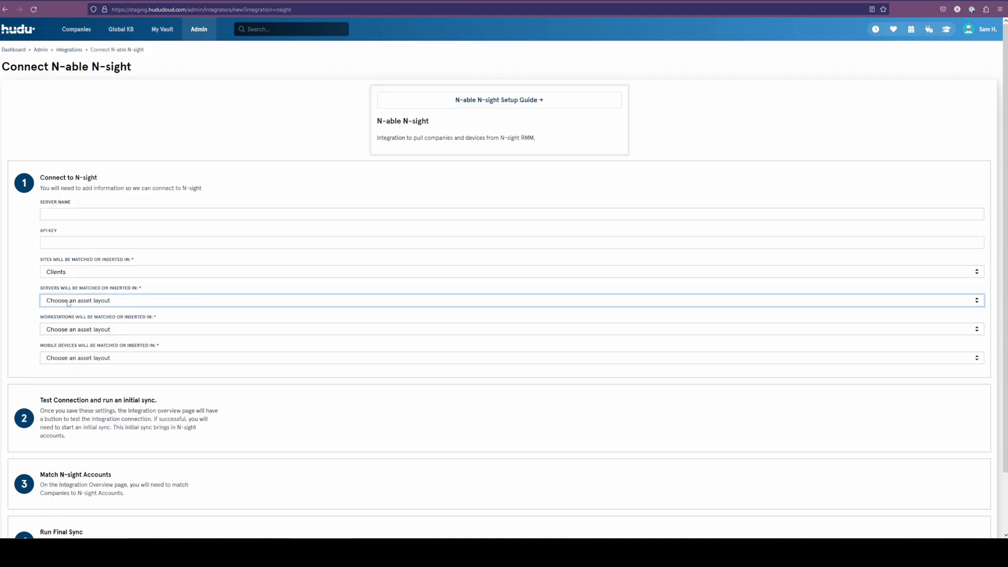
{"action": "left_click", "coordinate": [70, 301]}
{"action": "scroll", "coordinate": [84, 271], "scroll_direction": "down", "scroll_amount": 2}
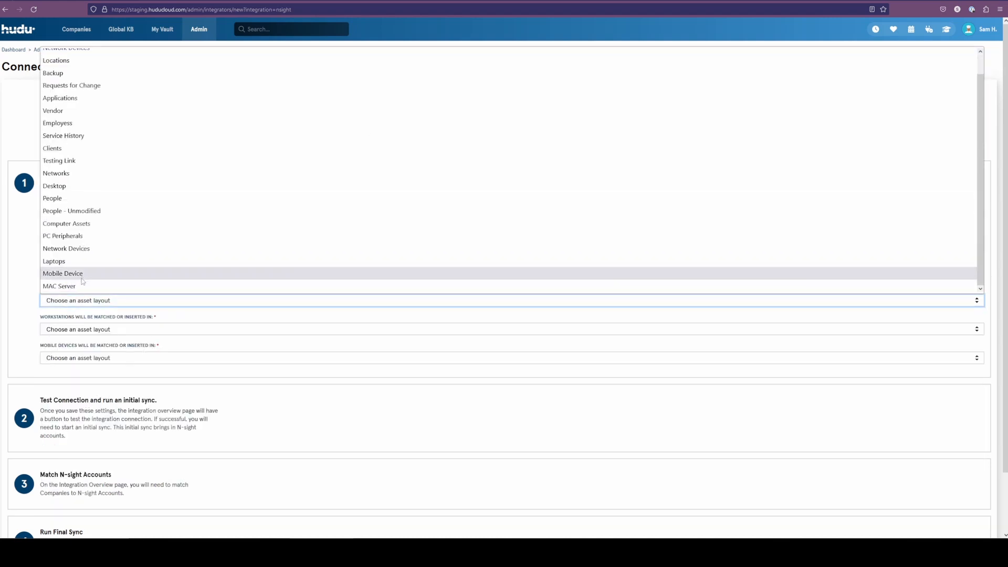
{"action": "left_click", "coordinate": [84, 274]}
Assign the Desktop asset layout to workstations and the Mobile Device layout to mobile devices
{"action": "left_click", "coordinate": [86, 330]}
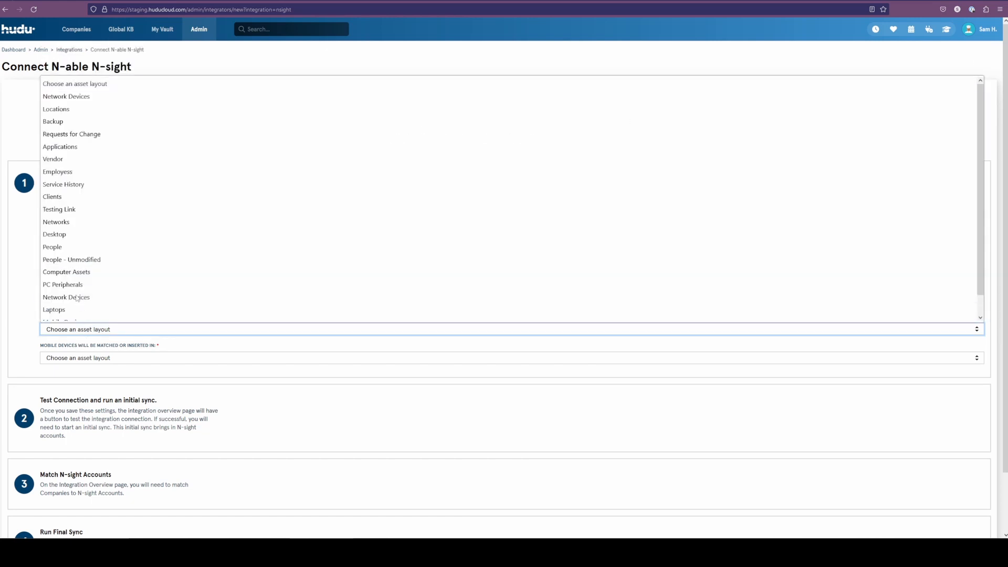
{"action": "left_click", "coordinate": [77, 234]}
{"action": "left_click", "coordinate": [95, 358]}
{"action": "scroll", "coordinate": [106, 317], "scroll_direction": "down", "scroll_amount": 3}
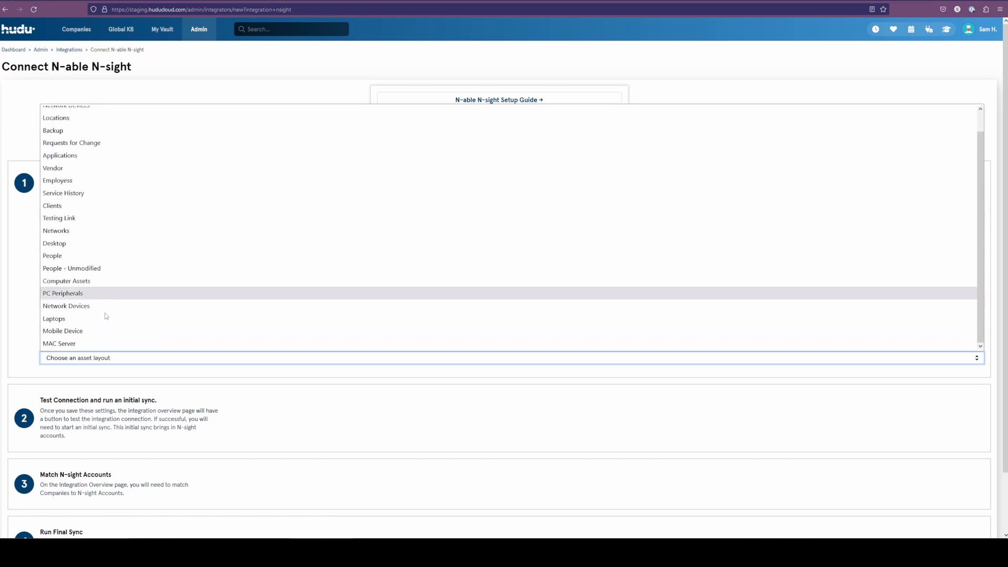
{"action": "left_click", "coordinate": [59, 327]}
{"action": "left_click", "coordinate": [20, 320]}
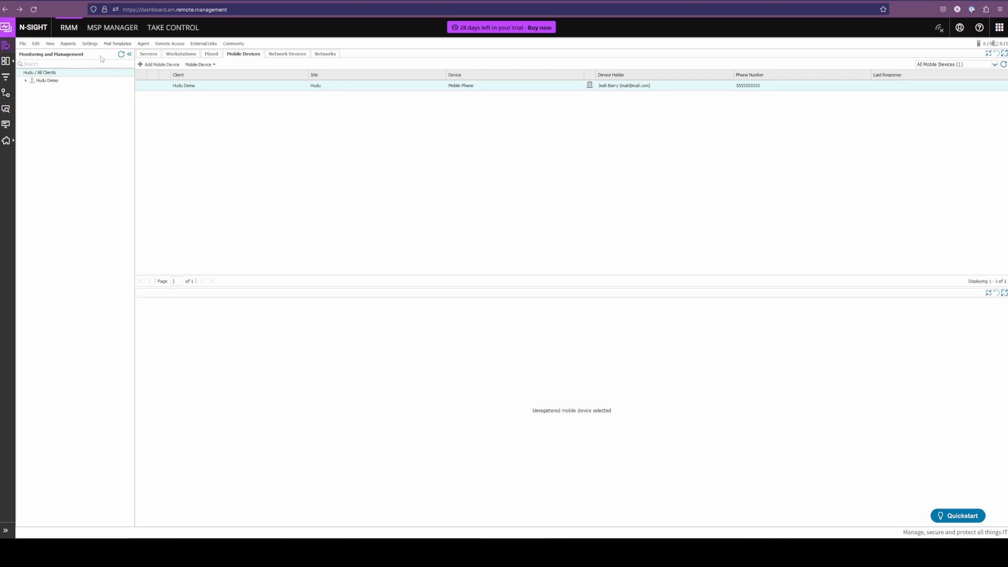
Switch to the N-sight dashboard, get the API token from the API section of General Settings, and close the settings
{"action": "left_click", "coordinate": [90, 43]}
{"action": "left_click", "coordinate": [124, 54]}
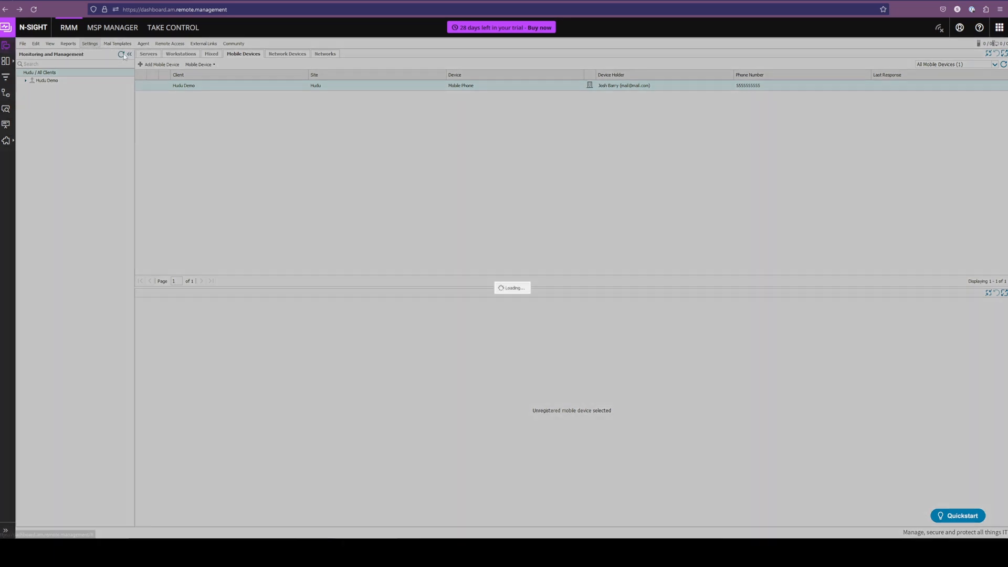
{"action": "left_click", "coordinate": [384, 270]}
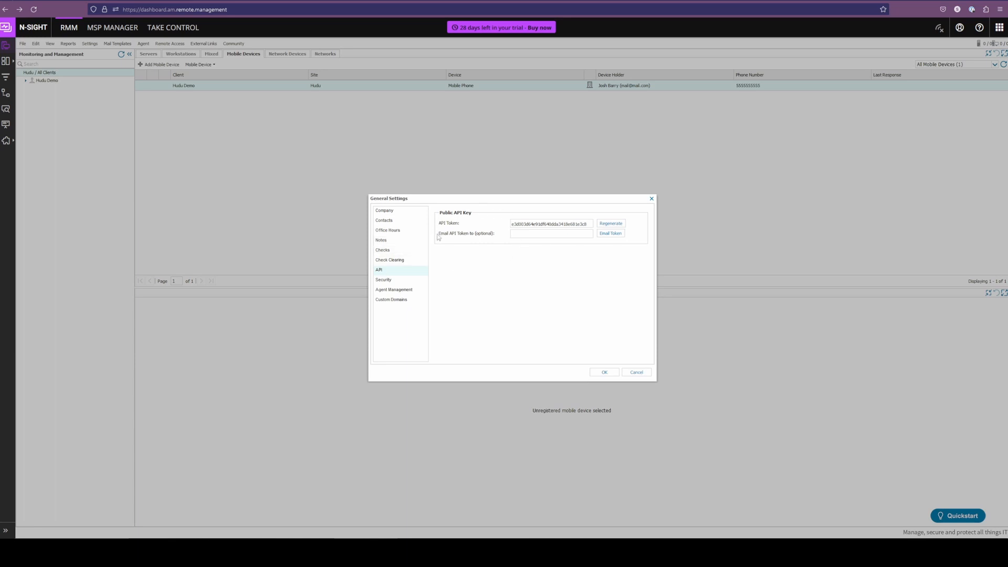
{"action": "left_click_drag", "start_coordinate": [442, 236], "coordinate": [477, 235]}
{"action": "left_click", "coordinate": [525, 234]}
{"action": "key", "text": "ctrl+v"}
{"action": "left_click", "coordinate": [613, 373]}
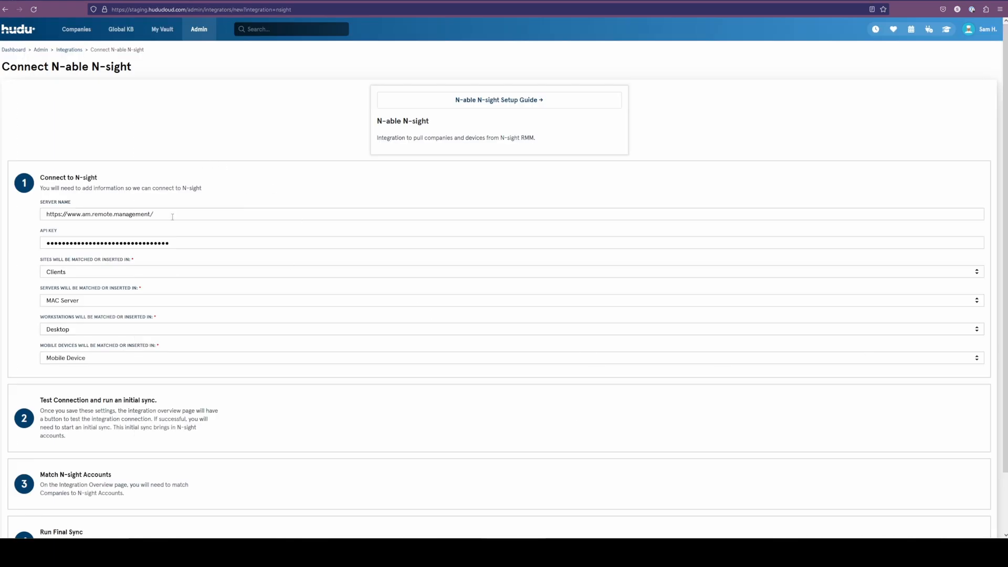
Save the N-sight integration settings and test the connection
{"action": "scroll", "coordinate": [192, 215], "scroll_direction": "down", "scroll_amount": 2}
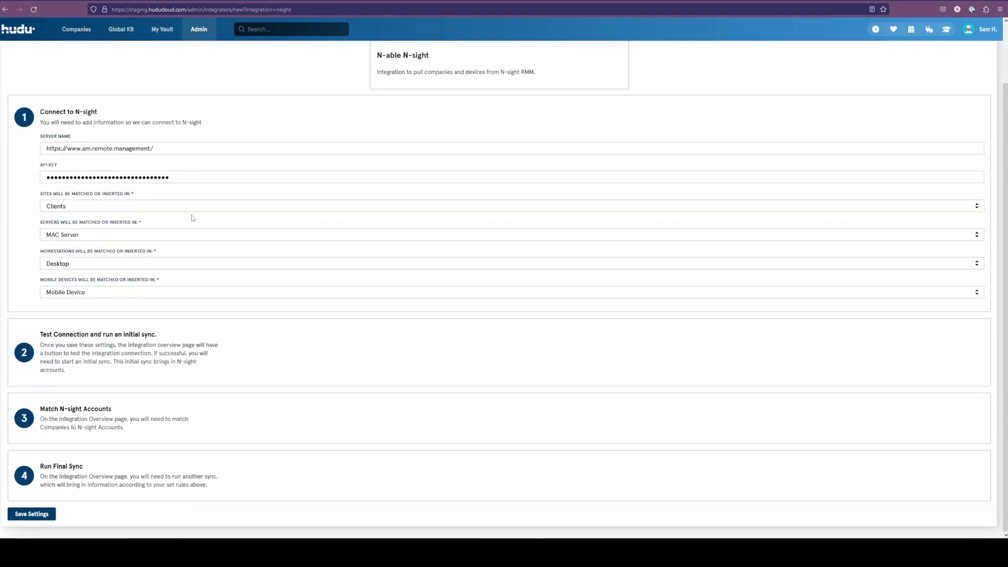
{"action": "left_click", "coordinate": [38, 512]}
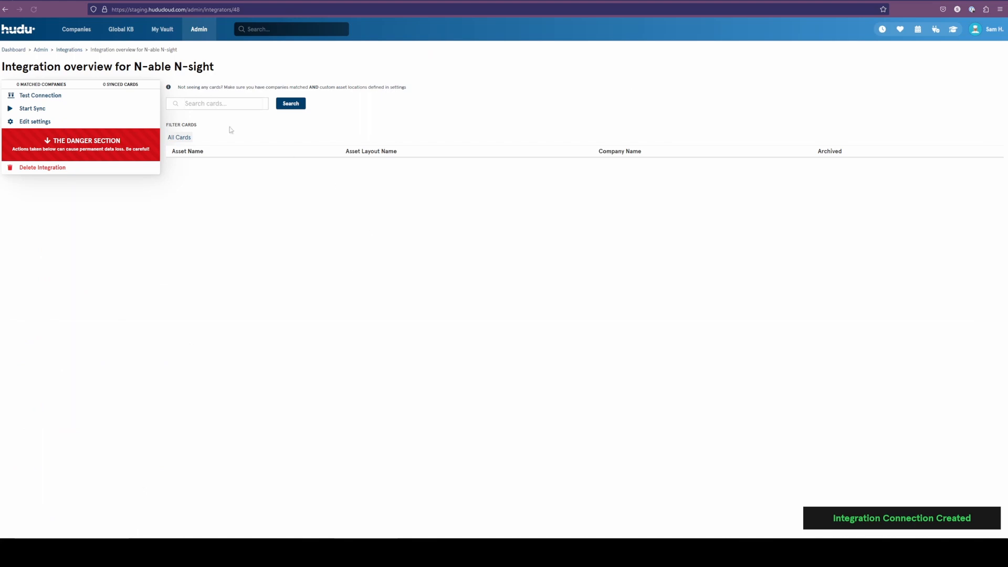
{"action": "left_click", "coordinate": [53, 96]}
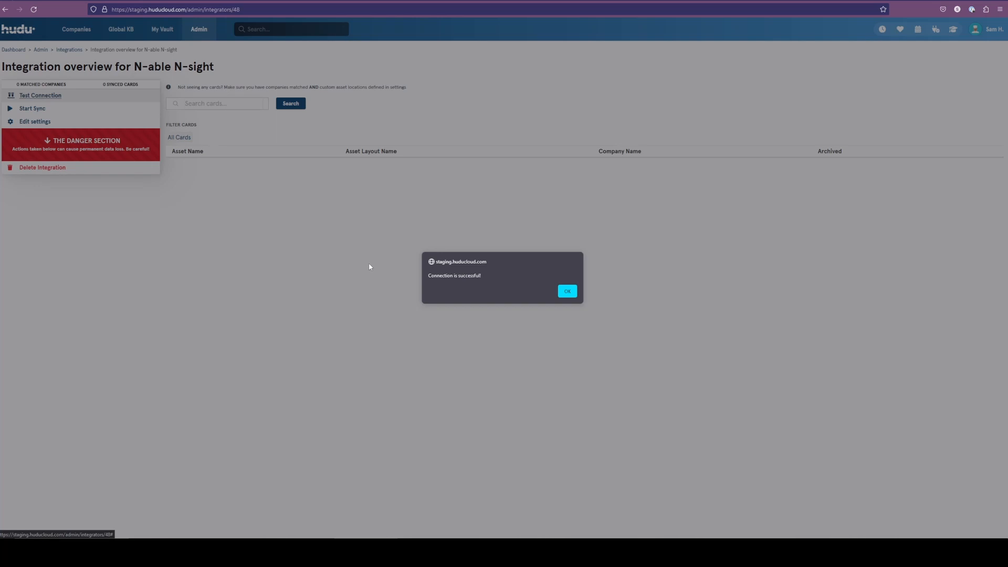
{"action": "left_click", "coordinate": [567, 291]}
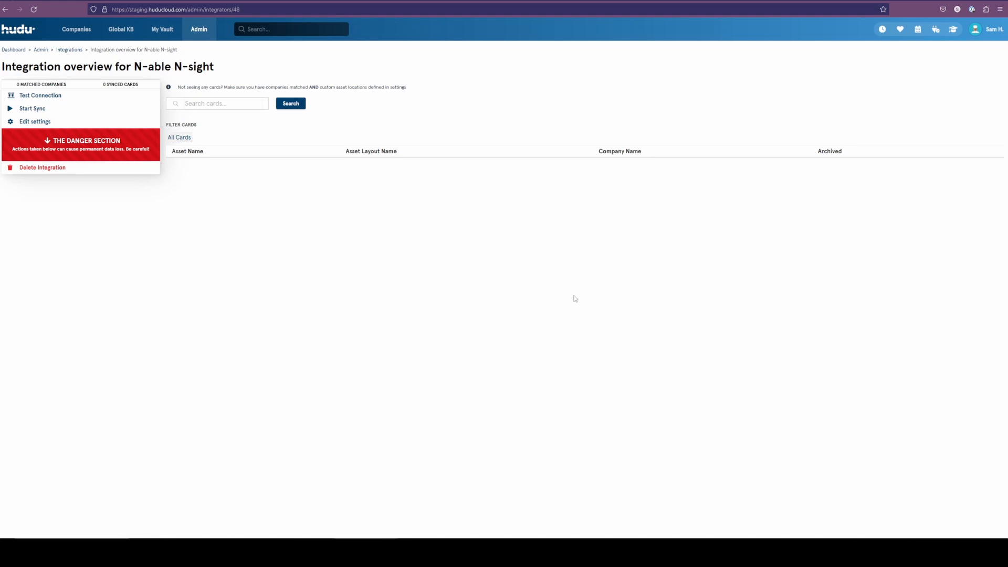
Start the initial sync and accept the suggested company match for Hudu Demo
{"action": "left_click", "coordinate": [30, 110]}
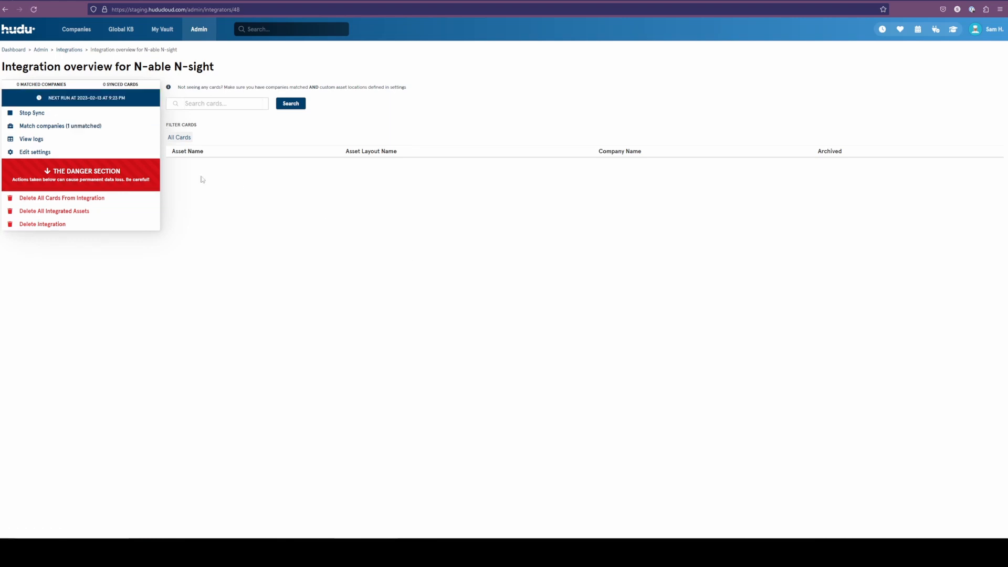
{"action": "left_click", "coordinate": [82, 126]}
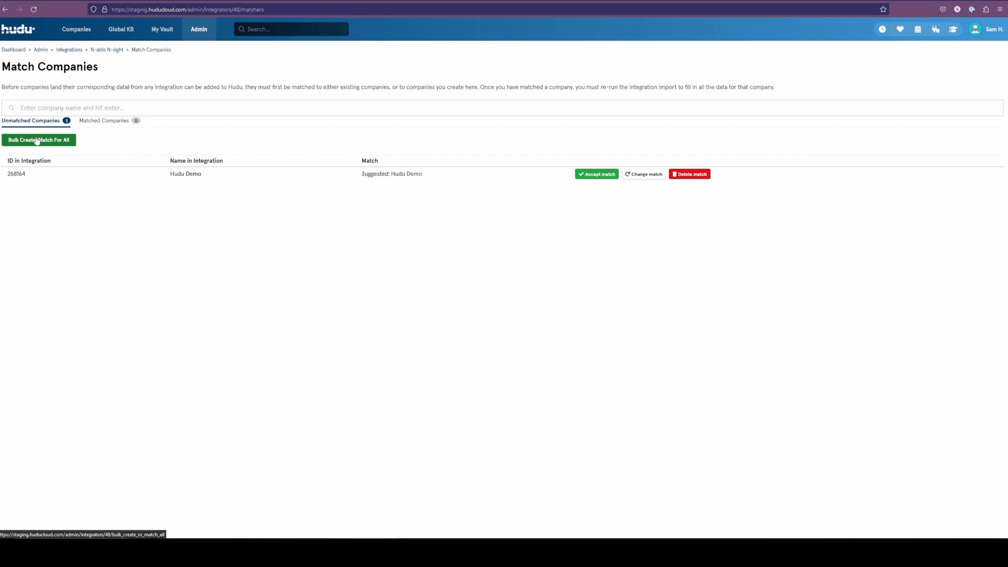
{"action": "left_click", "coordinate": [582, 175]}
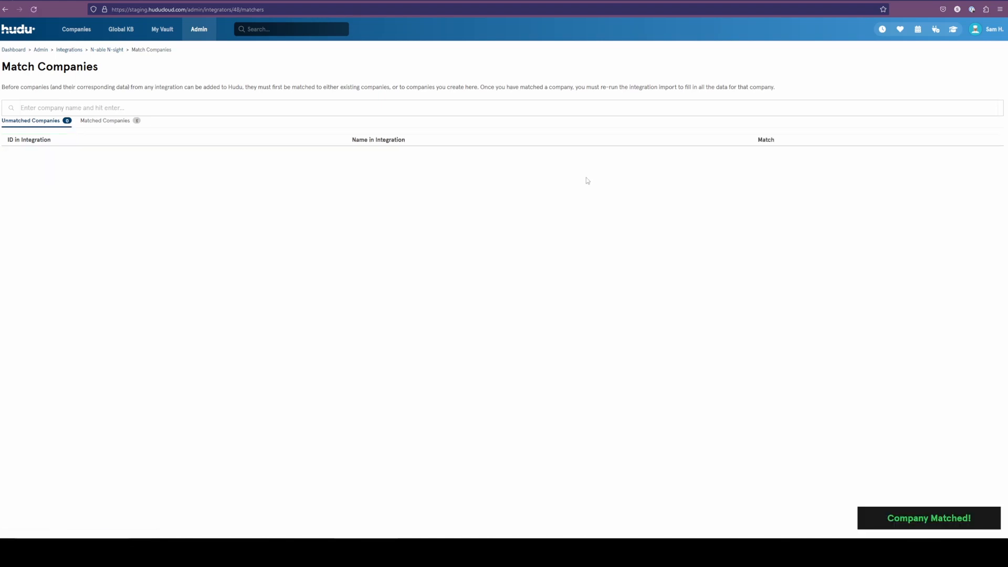
Return to the N-able N-sight integration overview and stop and restart the sync
{"action": "left_click", "coordinate": [108, 53]}
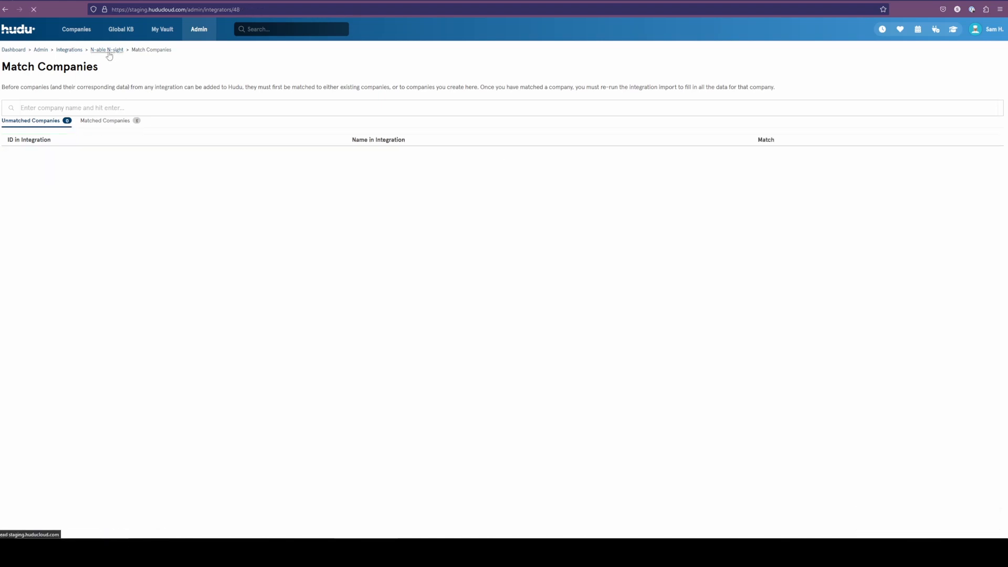
{"action": "left_click", "coordinate": [47, 135]}
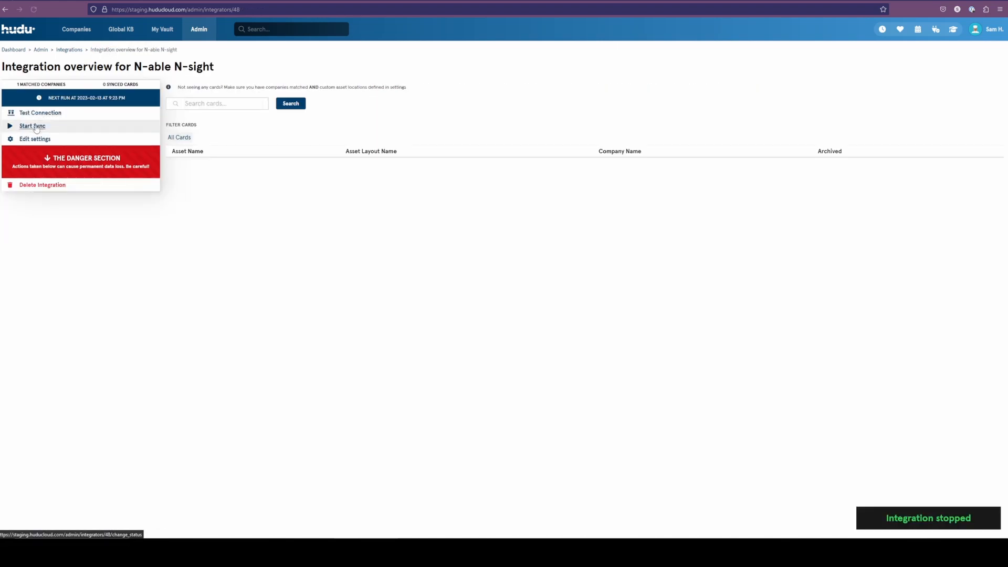
{"action": "left_click", "coordinate": [33, 126]}
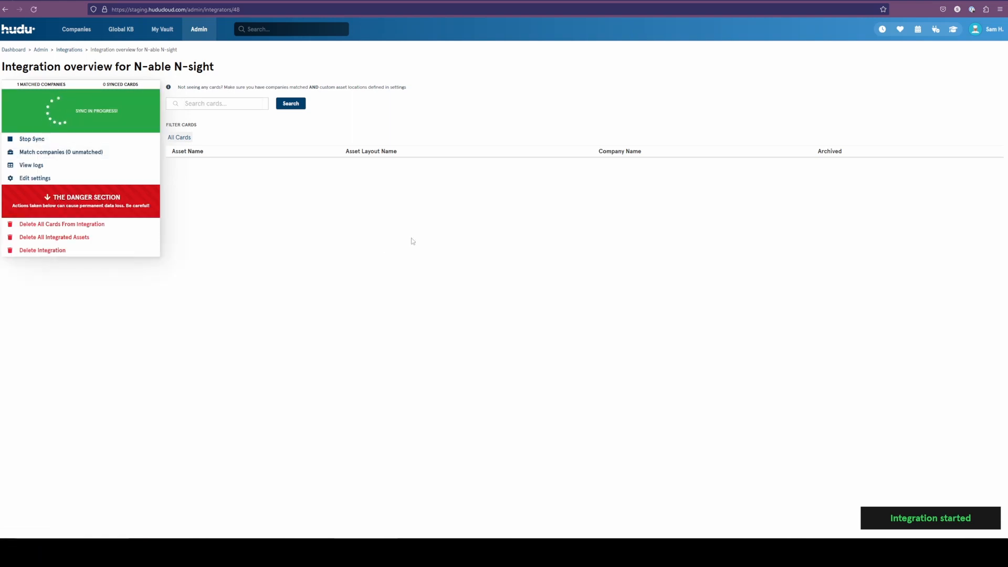